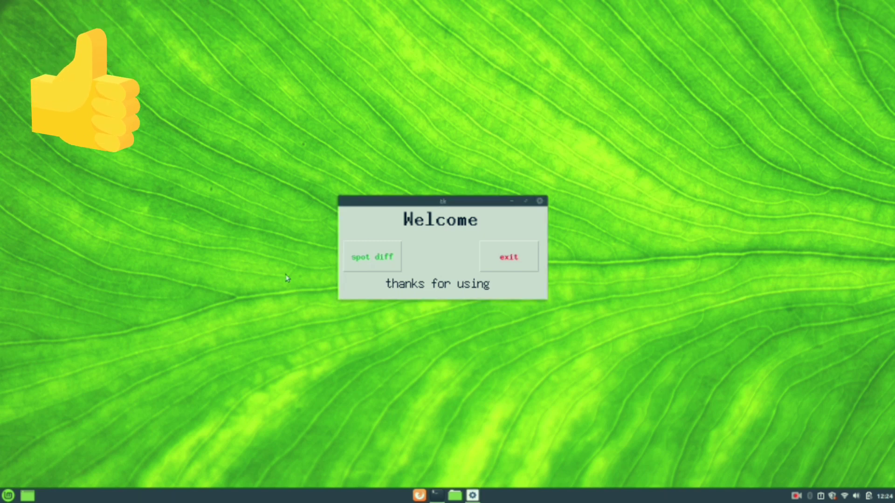
Step: Quit the spot diff app, rerun python main.py, and hide the terminal behind the fresh Welcome window
left_click(508, 256)
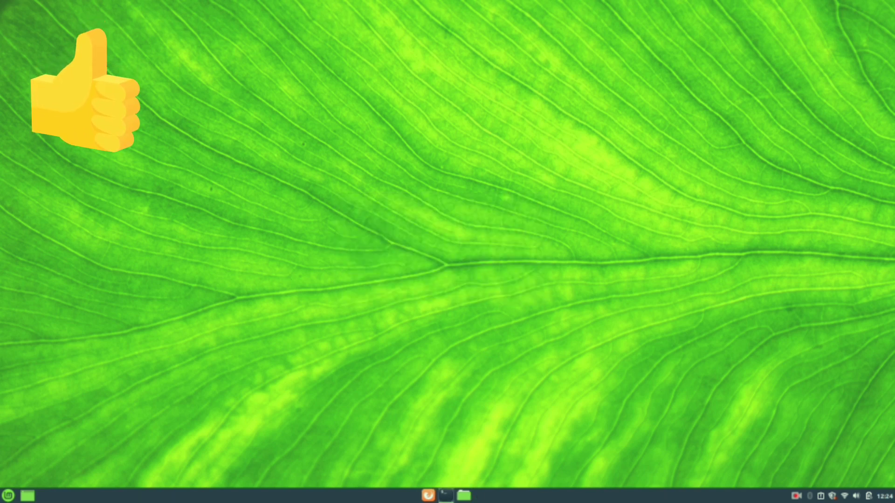
left_click(446, 495)
key("Up")
key("Return")
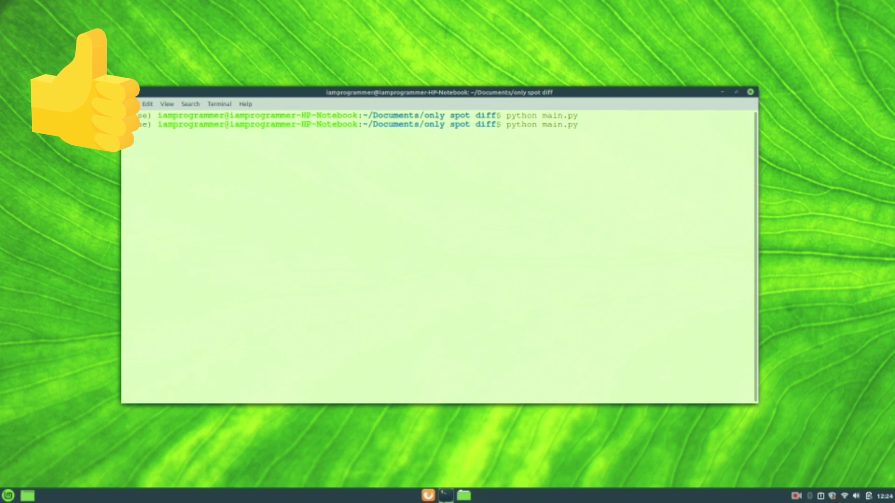
left_click(438, 495)
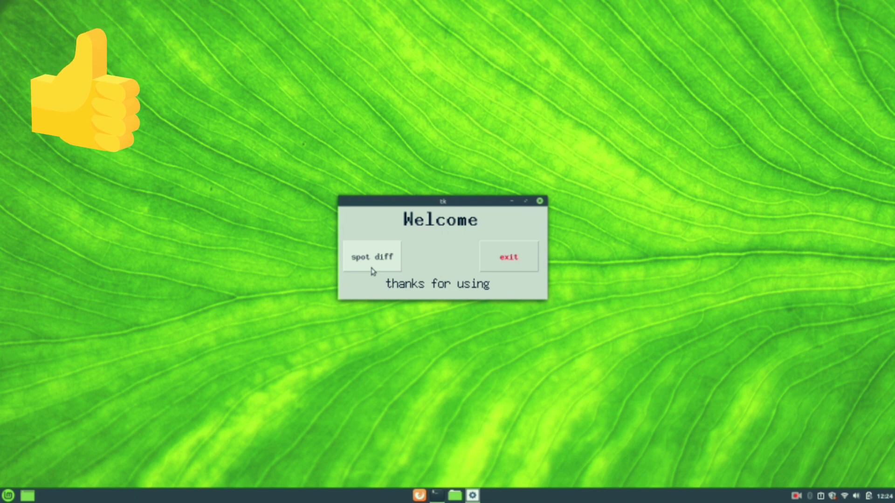
left_click(373, 259)
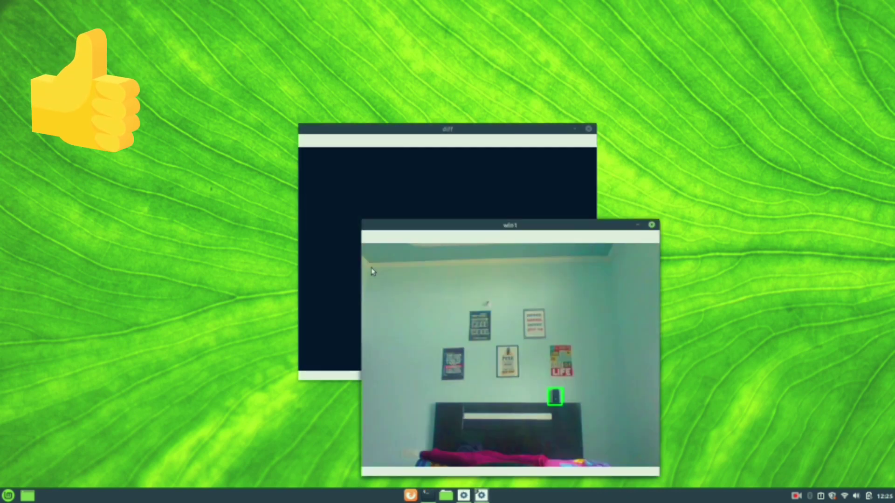
left_click_drag(560, 226, 556, 123)
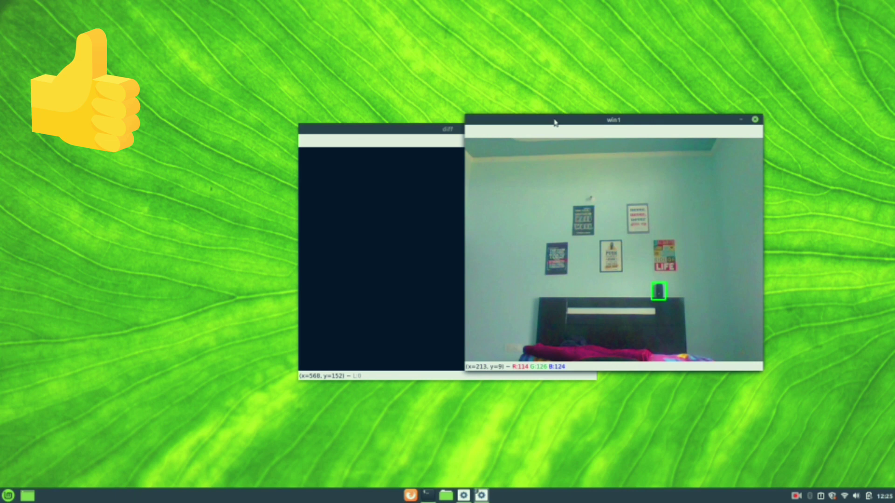
left_click_drag(403, 135, 258, 122)
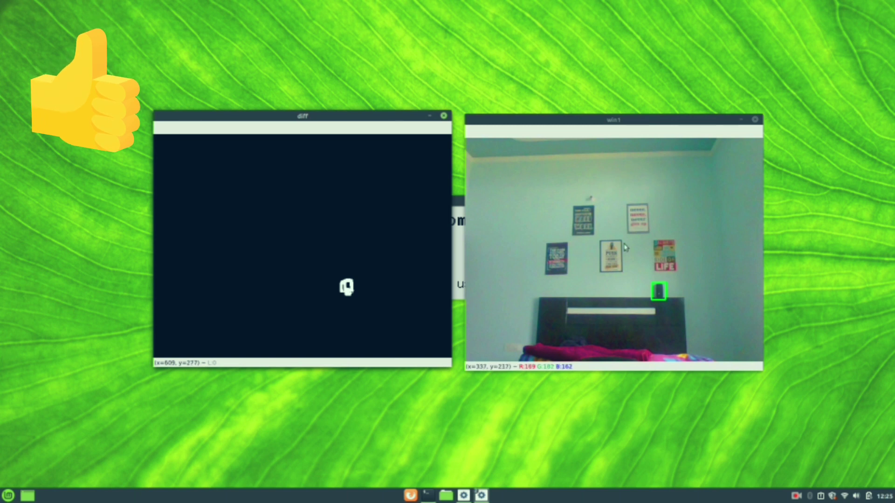
key("q")
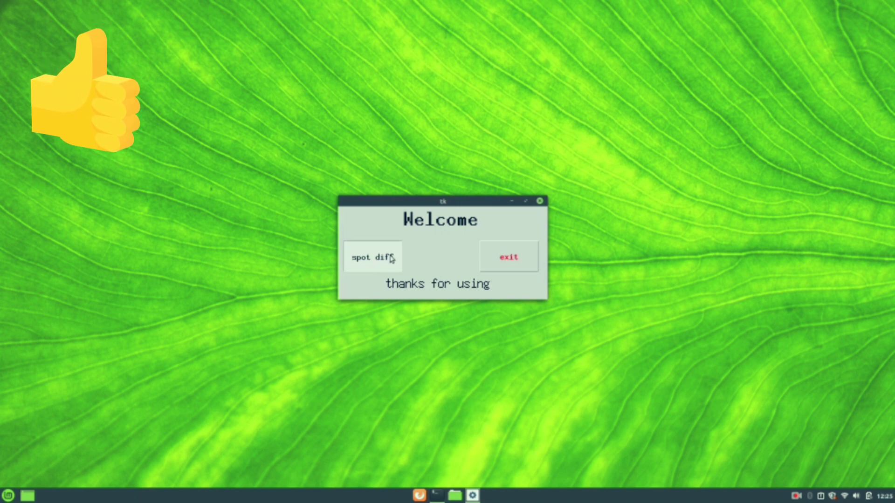
left_click(391, 259)
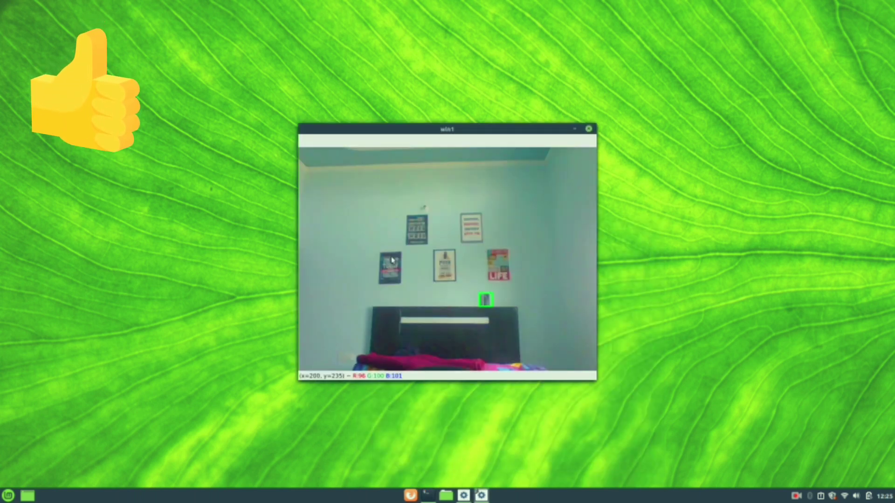
left_click_drag(468, 133, 309, 108)
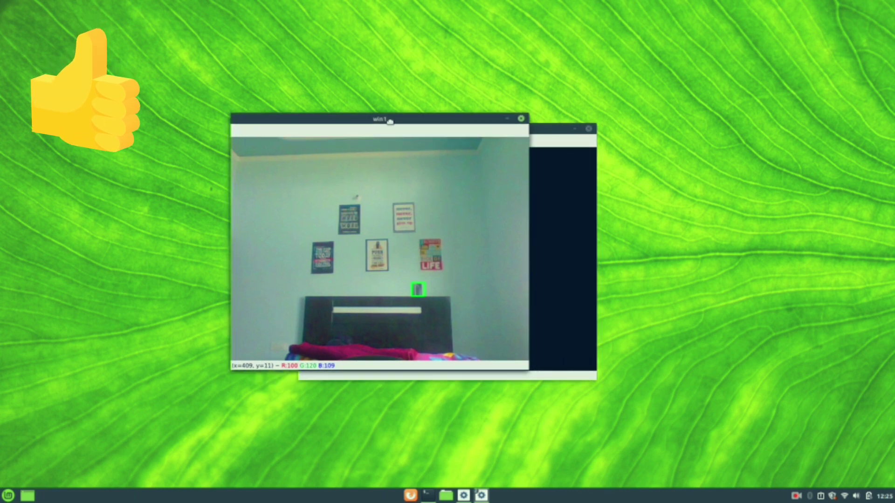
mouse_move(490, 133)
left_mouse_down()
mouse_move(575, 105)
mouse_move(624, 105)
left_mouse_up()
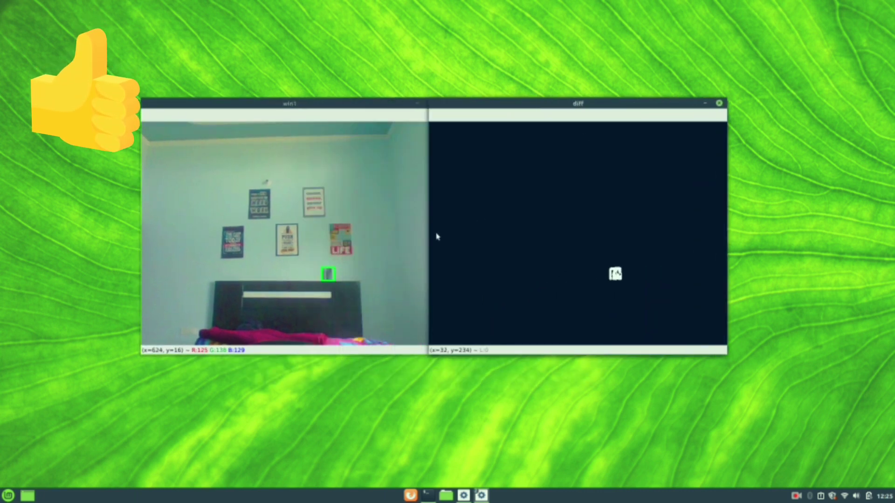
key("q")
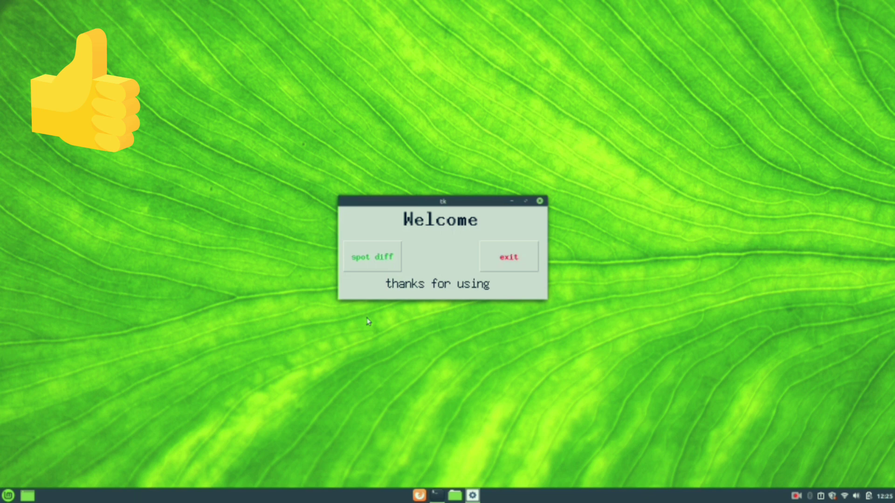
left_click(369, 260)
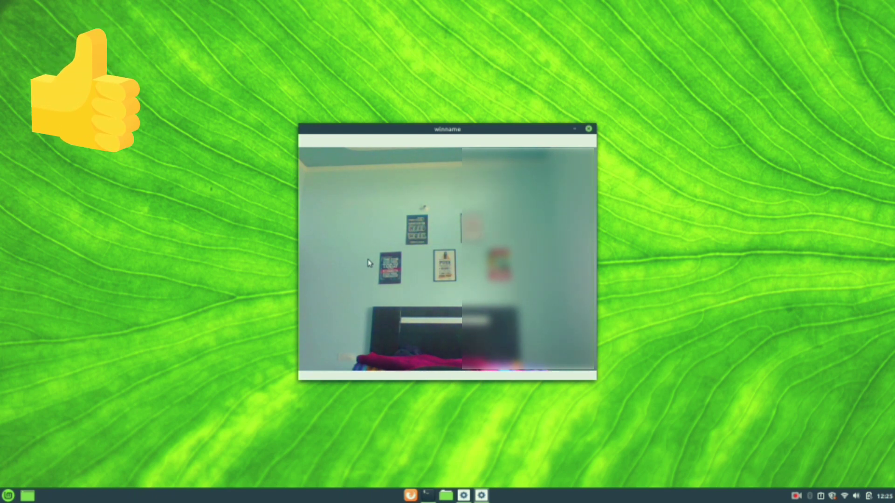
key("q")
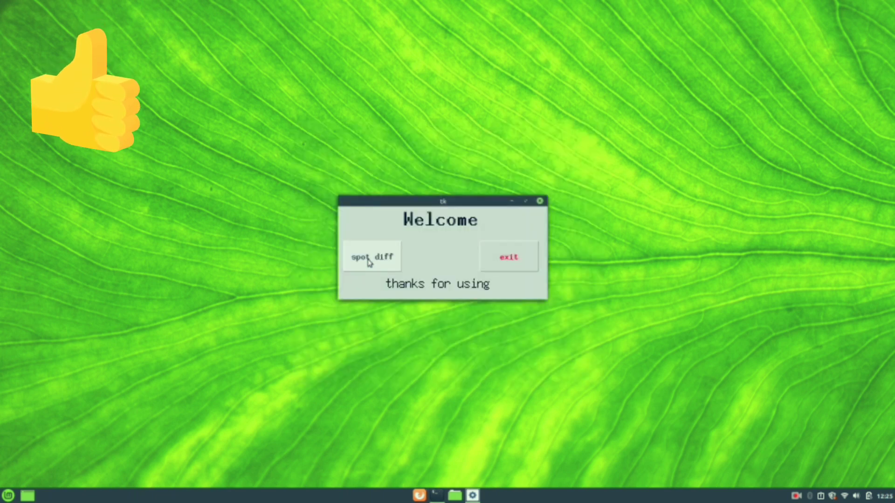
Step: Rerun the spot diff check and inspect the 'nothing stolen' output in the terminal
left_click(370, 262)
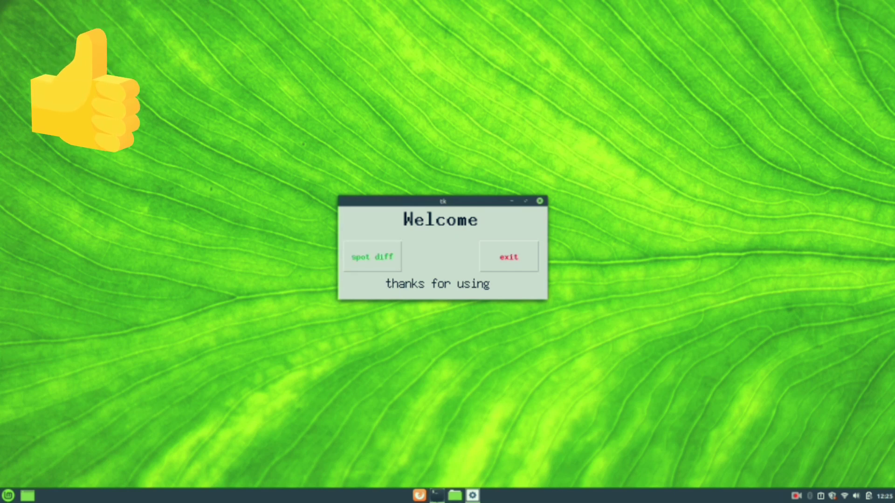
left_click(437, 495)
left_click_drag(126, 381, 124, 391)
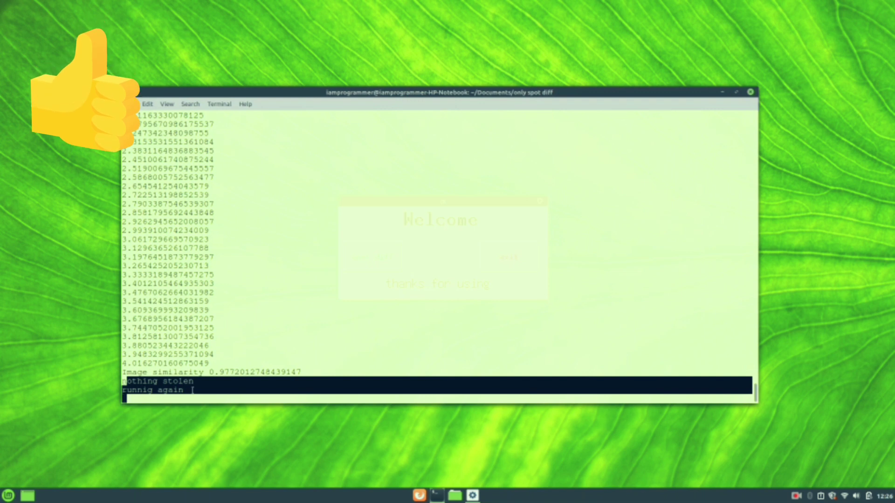
left_click(210, 386)
Step: Interrupt main.py with Ctrl+C, clear the output, and close the terminal
key("Escape")
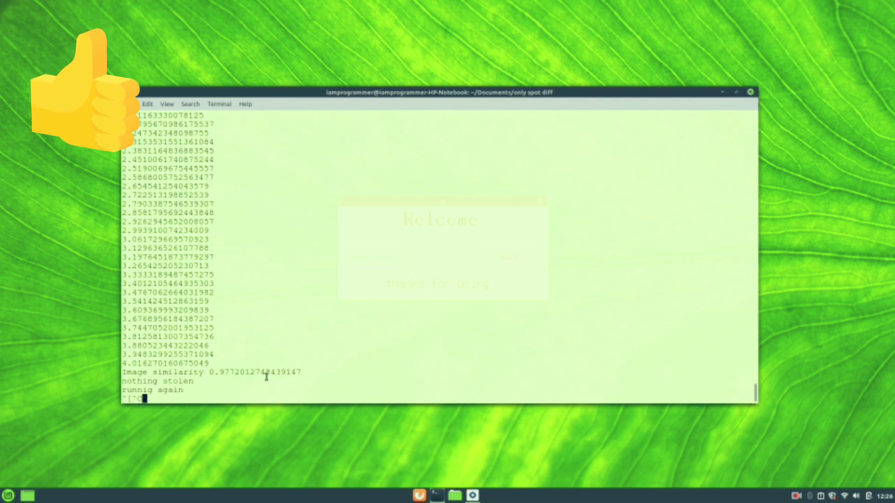
key("ctrl+c")
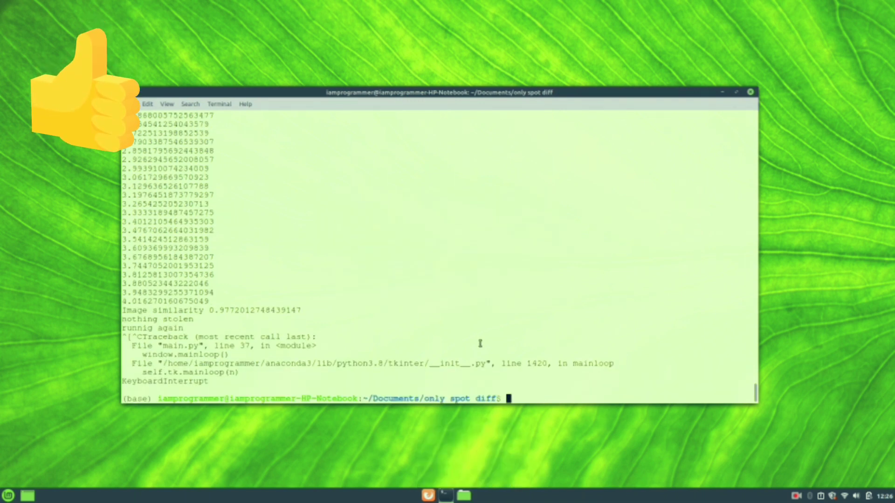
type("clear")
key("Return")
key("alt")
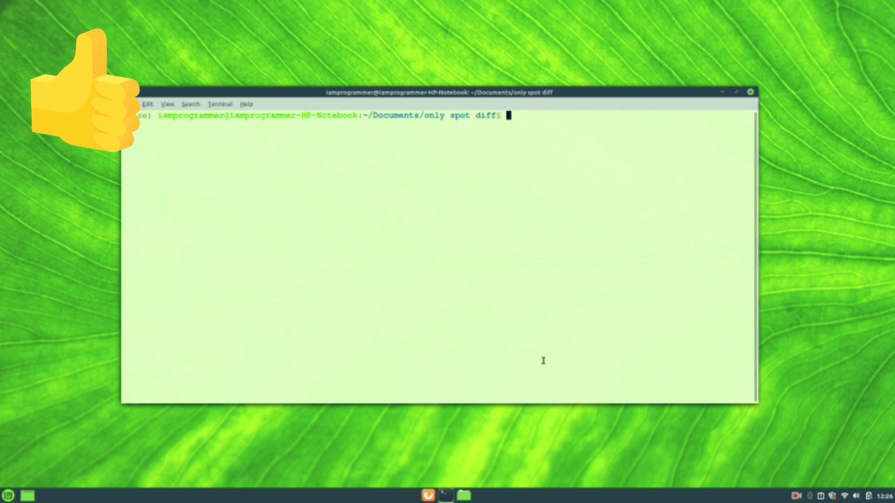
key("ctrl+d")
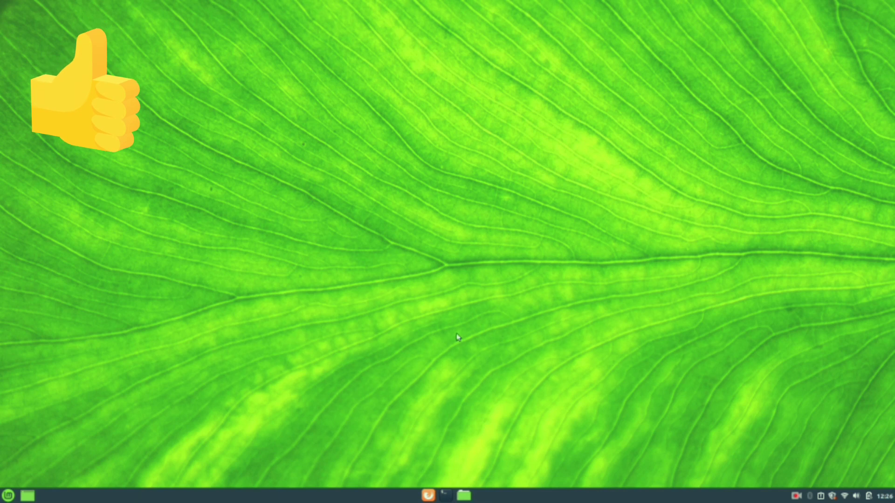